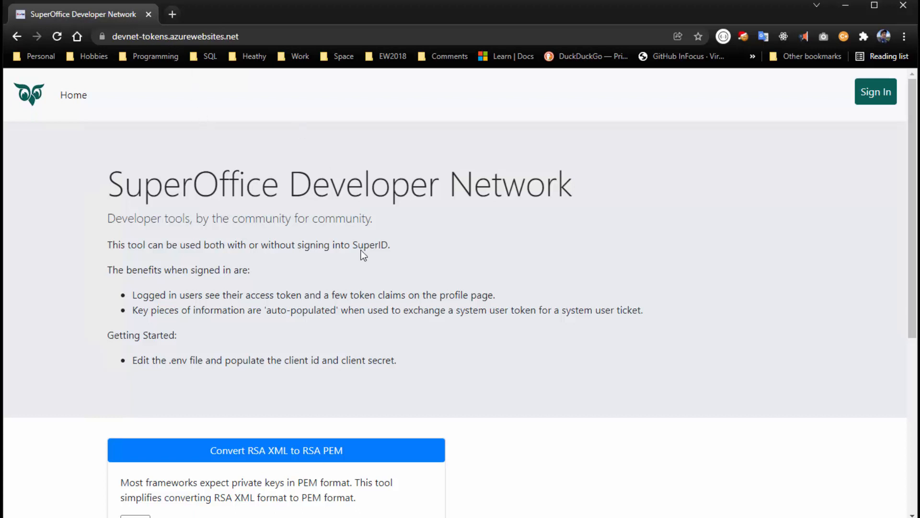
# Open the SuperOffice sign-in page and choose the Development environment.
pyautogui.click(882, 96)
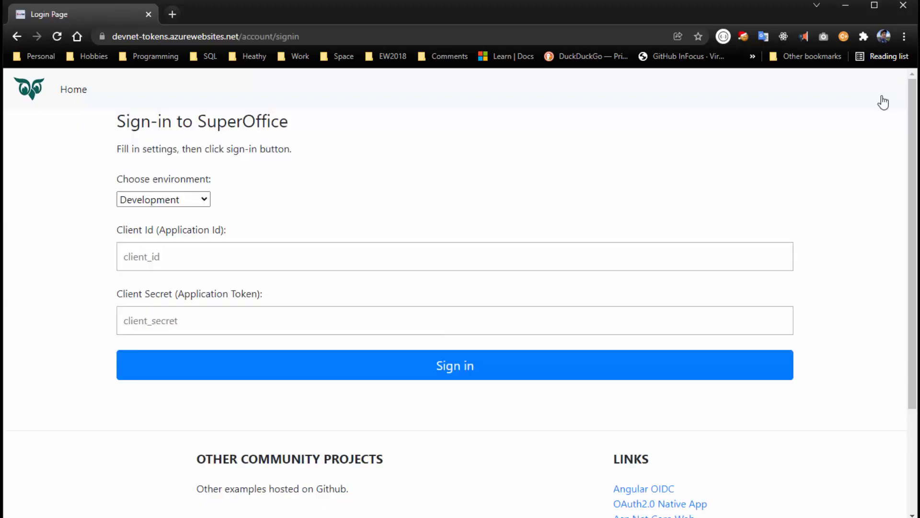
pyautogui.click(168, 202)
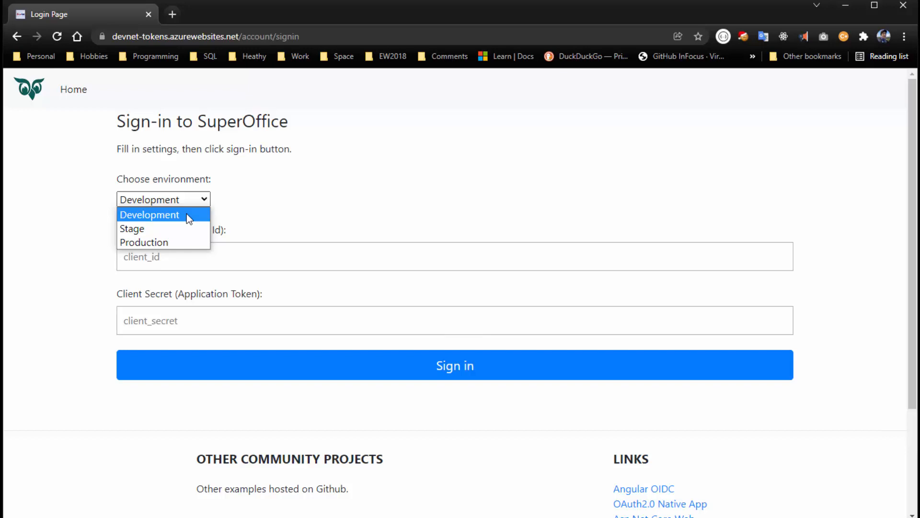
pyautogui.click(186, 214)
# Copy the AppID from DummyApp.txt in Notepad into the Client Id field of the browser's sign-in form.
pyautogui.click(218, 257)
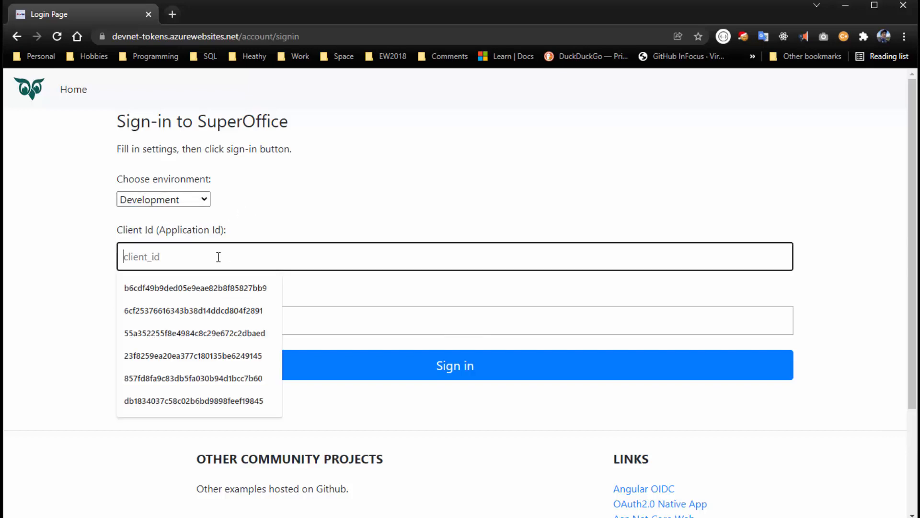
pyautogui.hotkey('alt', 'Tab')
pyautogui.doubleClick(214, 212)
pyautogui.hotkey('ctrl', 'c')
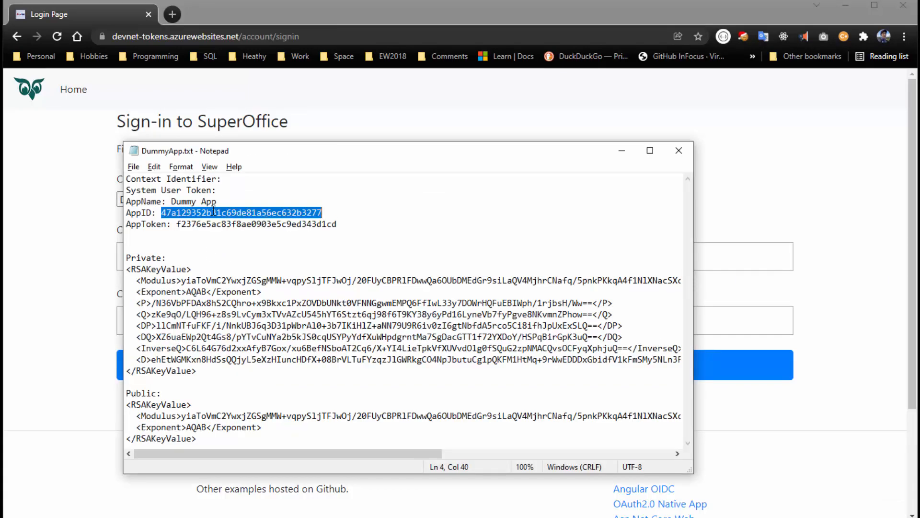
pyautogui.hotkey('alt', 'Tab')
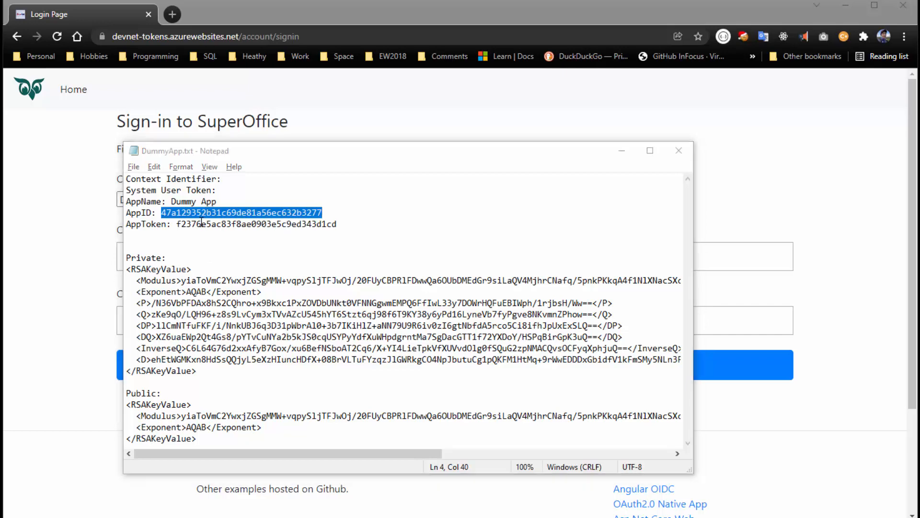
pyautogui.click(177, 254)
pyautogui.hotkey('ctrl', 'v')
# Copy the AppToken from DummyApp.txt in Notepad into the Client Secret field of the browser's sign-in form.
pyautogui.hotkey('alt', 'Tab')
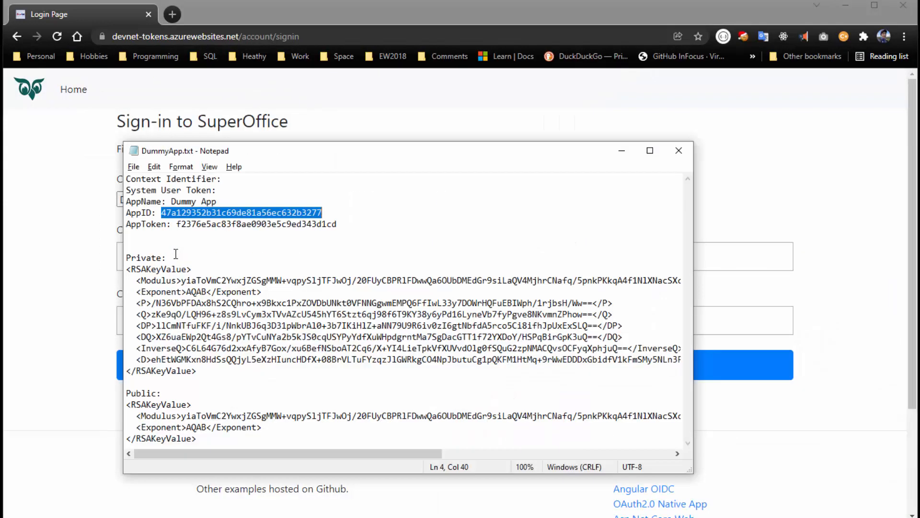
pyautogui.click(190, 225)
pyautogui.doubleClick(191, 226)
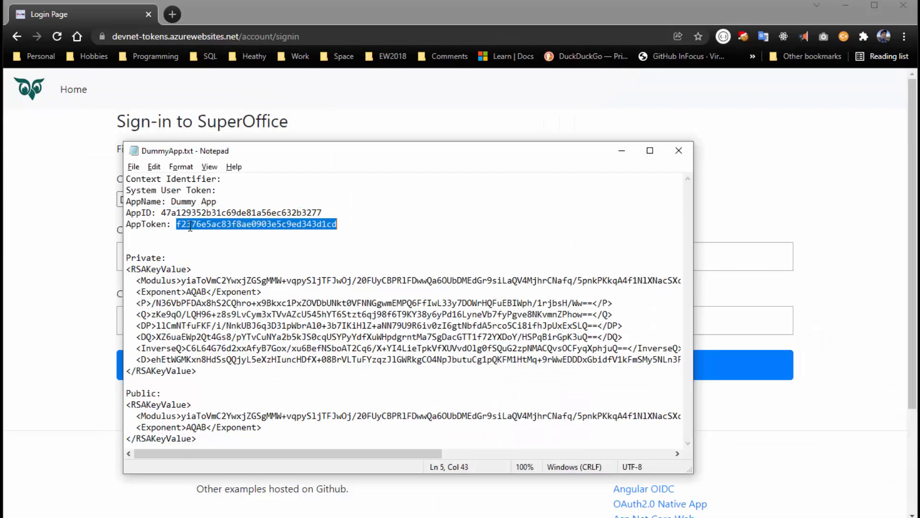
pyautogui.hotkey('ctrl', 'c')
pyautogui.hotkey('alt', 'Tab')
pyautogui.click(193, 320)
pyautogui.hotkey('ctrl', 'v')
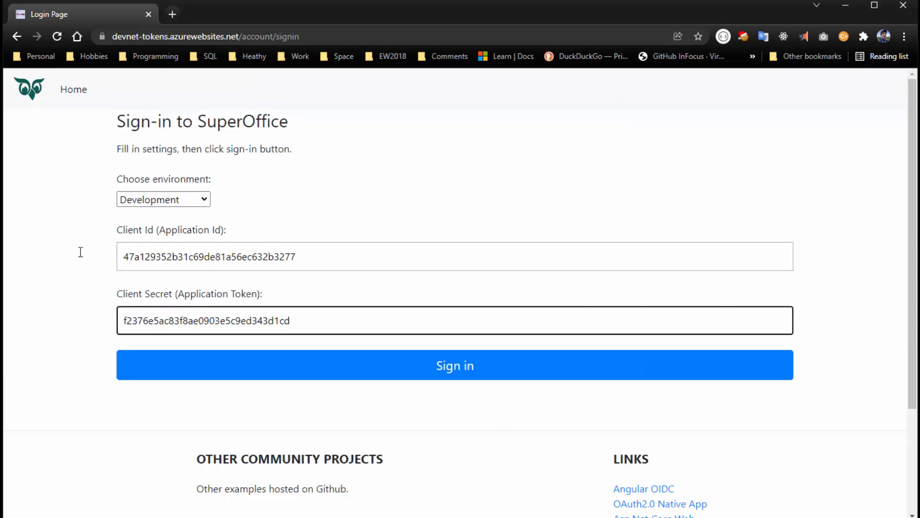
# Switch to DummyApp.txt in Notepad and place the text cursor at the end of the empty System User Token line.
pyautogui.hotkey('alt', 'Tab')
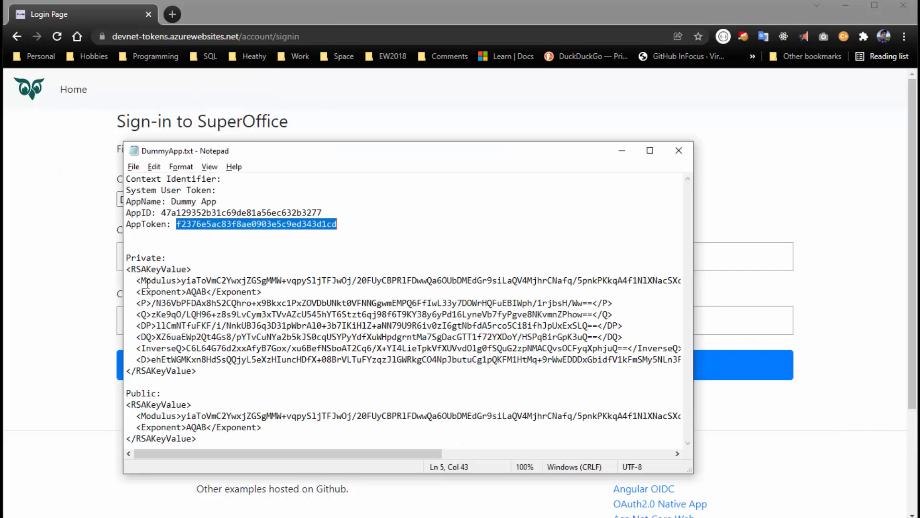
pyautogui.moveTo(175, 201); pyautogui.dragTo(236, 203)
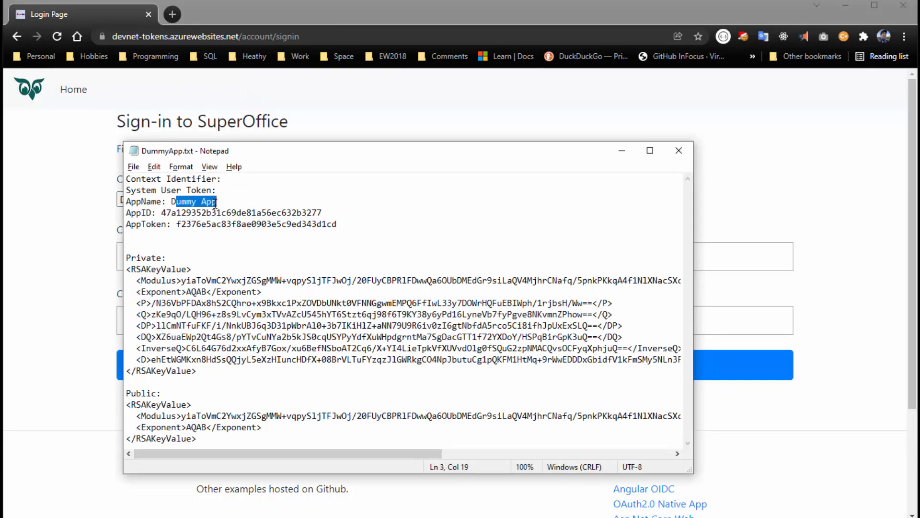
pyautogui.click(241, 179)
pyautogui.click(233, 190)
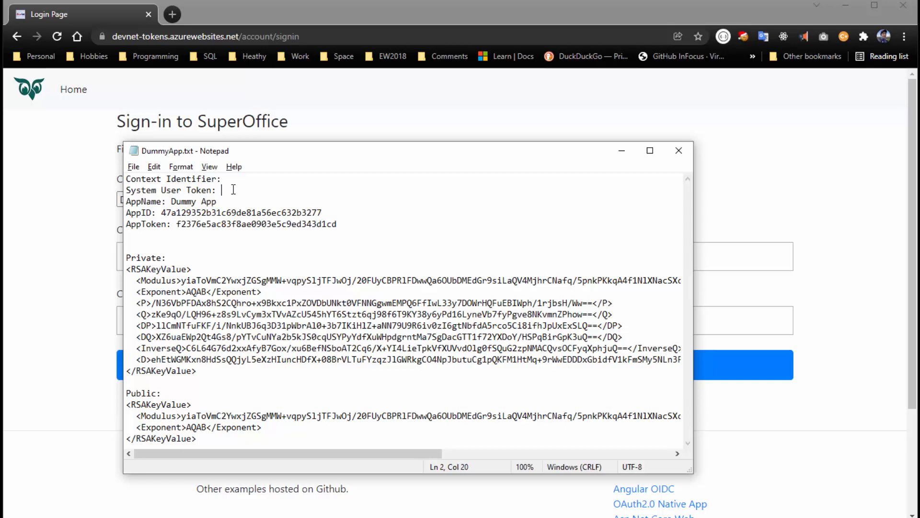
# Sign in from the browser with the entered client settings, select the first listed tenant, and approve Dummy App.
pyautogui.hotkey('alt', 'Tab')
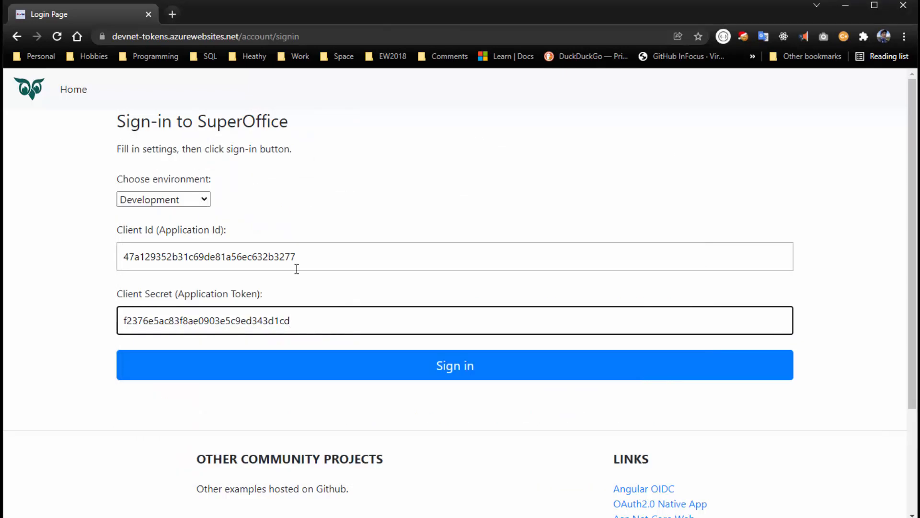
pyautogui.click(465, 377)
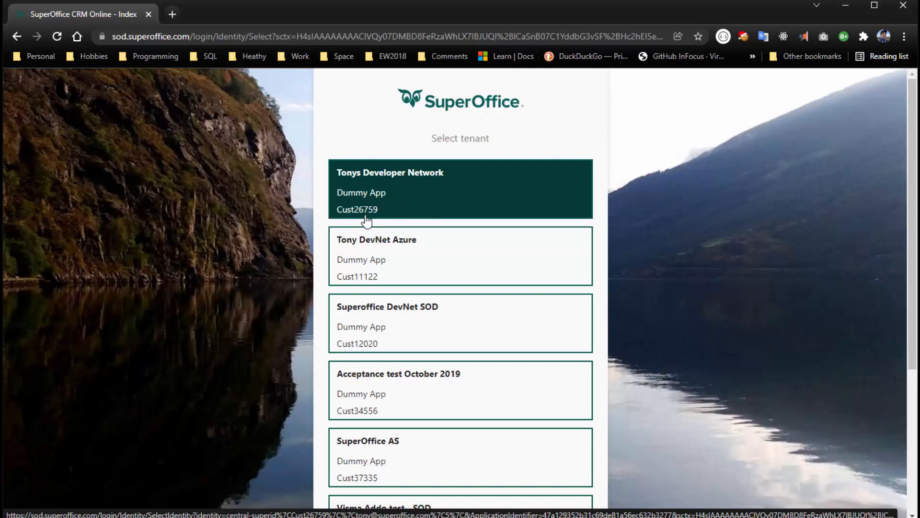
pyautogui.click(445, 197)
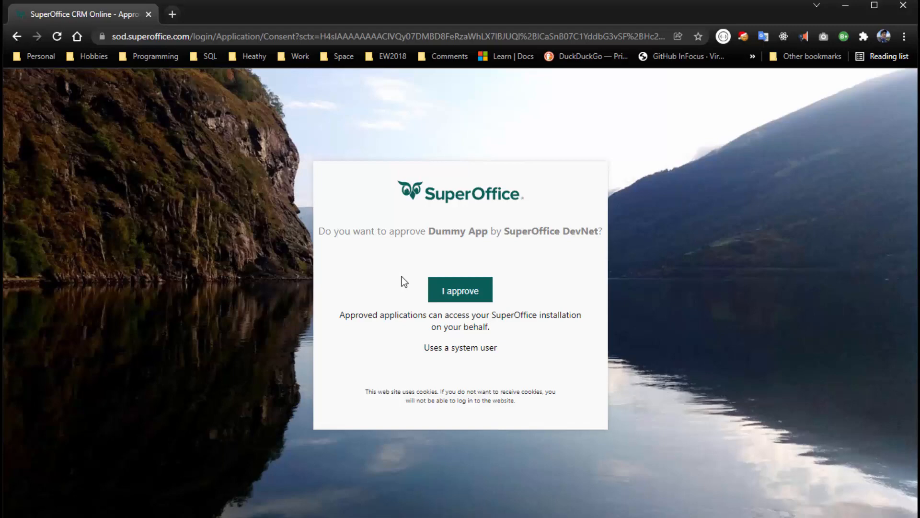
pyautogui.click(468, 291)
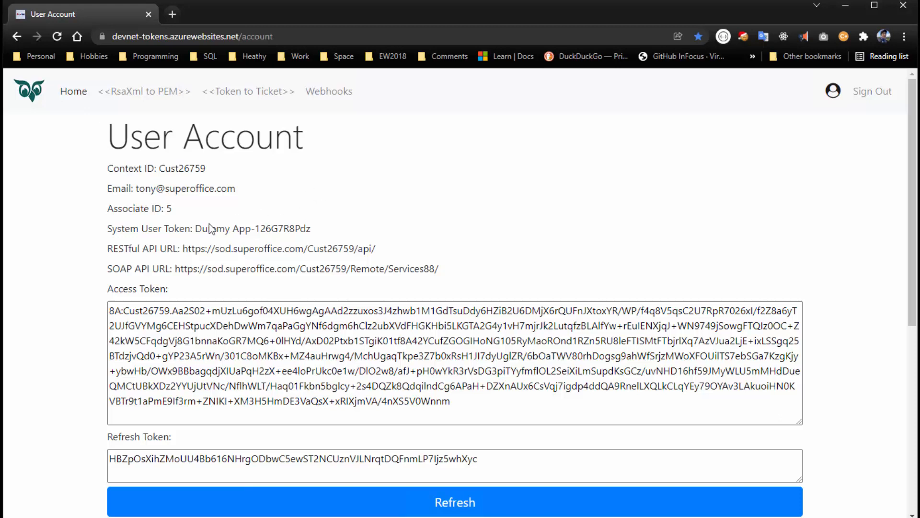
# Copy the System User Token from the User Account page into its line in DummyApp.txt in Notepad.
pyautogui.moveTo(198, 229); pyautogui.dragTo(308, 226)
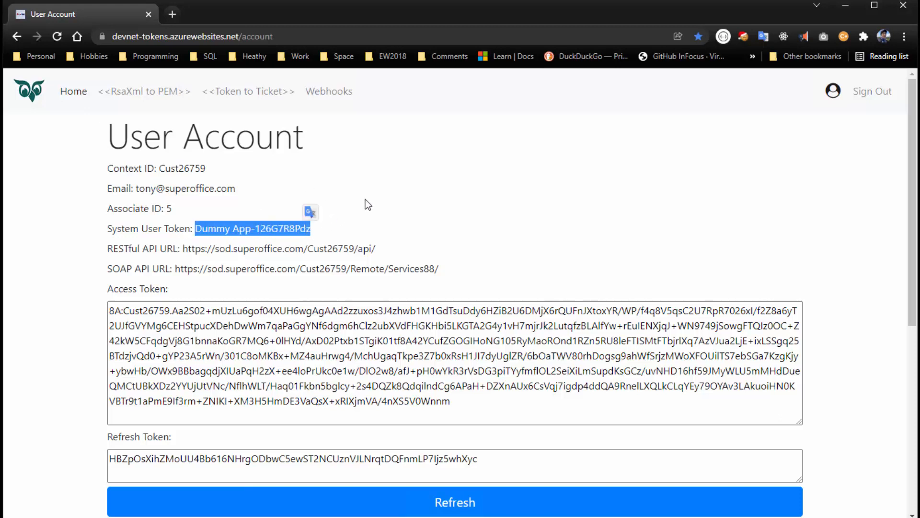
pyautogui.hotkey('ctrl', 'c')
pyautogui.hotkey('alt', 'Tab')
pyautogui.hotkey('ctrl', 'v')
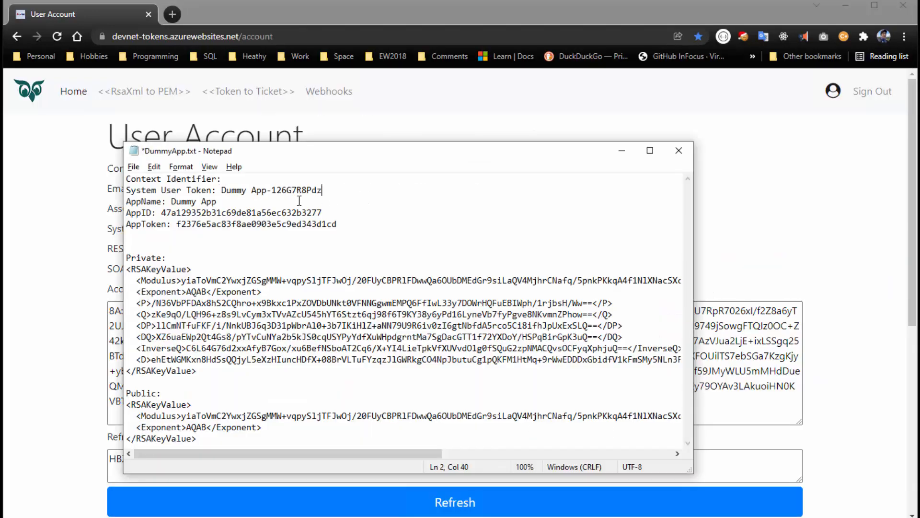
# Copy the Context ID from the User Account page to the Context Identifier line in DummyApp.txt and save the file.
pyautogui.hotkey('alt', 'Tab')
pyautogui.doubleClick(192, 168)
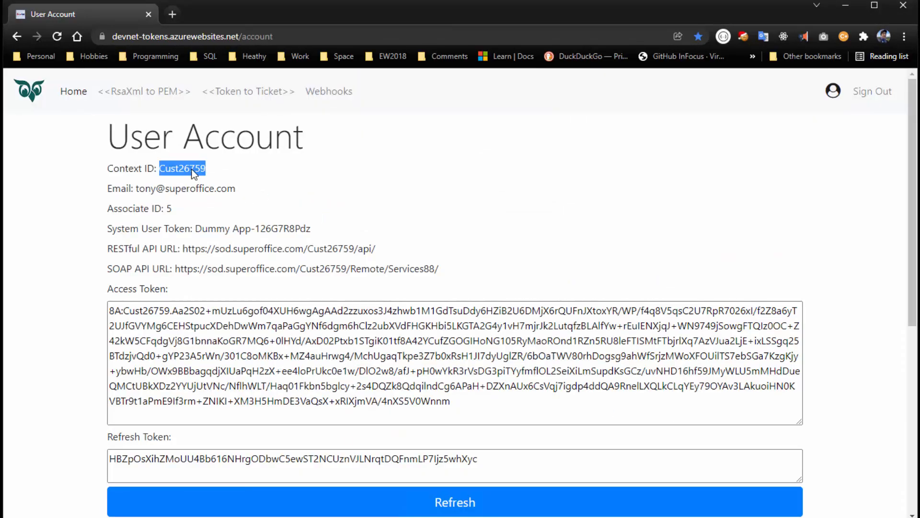
pyautogui.hotkey('ctrl', 'c')
pyautogui.hotkey('alt', 'Tab')
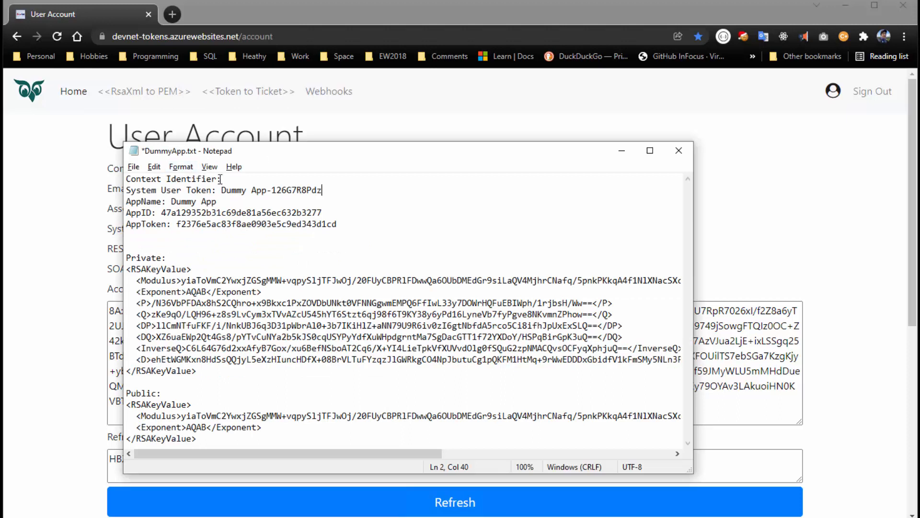
pyautogui.click(235, 181)
pyautogui.hotkey('ctrl', 'v')
pyautogui.hotkey('ctrl', 's')
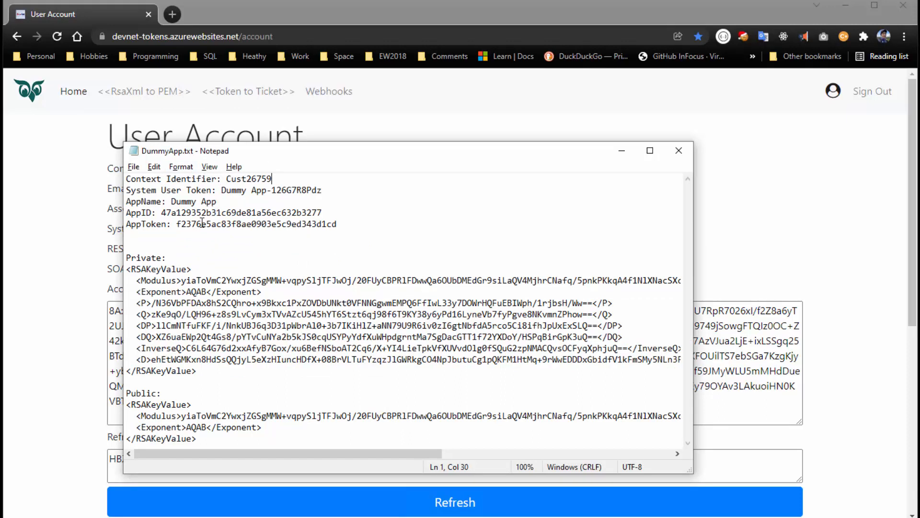
# Copy the private RSAKeyValue block from DummyApp.txt and paste it into the browser's RSA XML to PEM converter.
pyautogui.moveTo(197, 371); pyautogui.dragTo(125, 270)
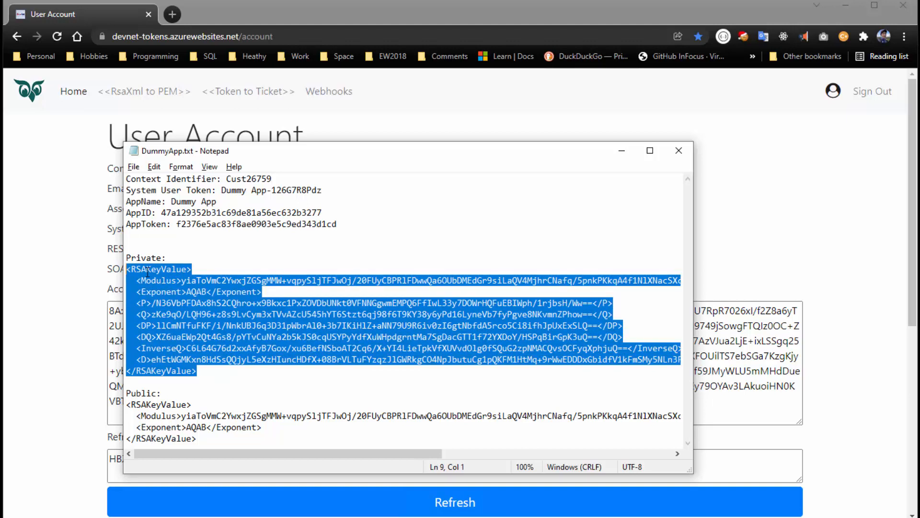
pyautogui.click(60, 285)
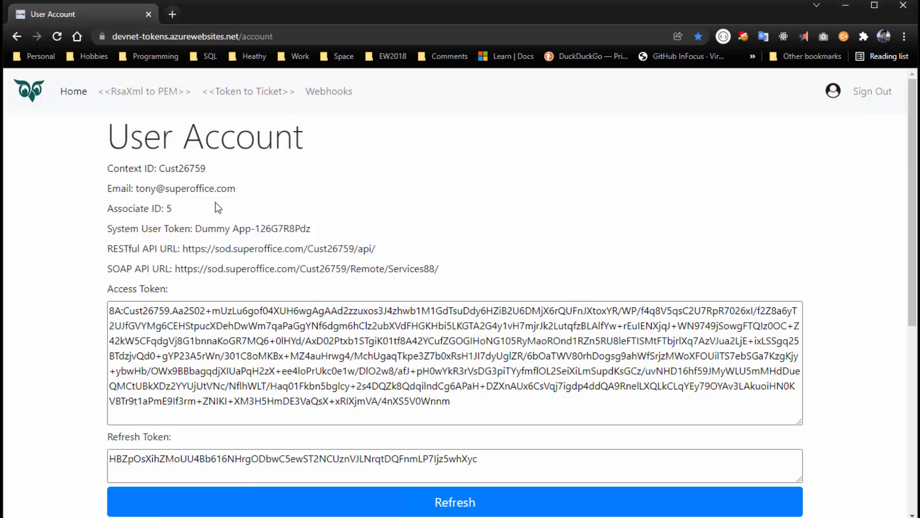
pyautogui.moveTo(309, 229); pyautogui.dragTo(208, 229)
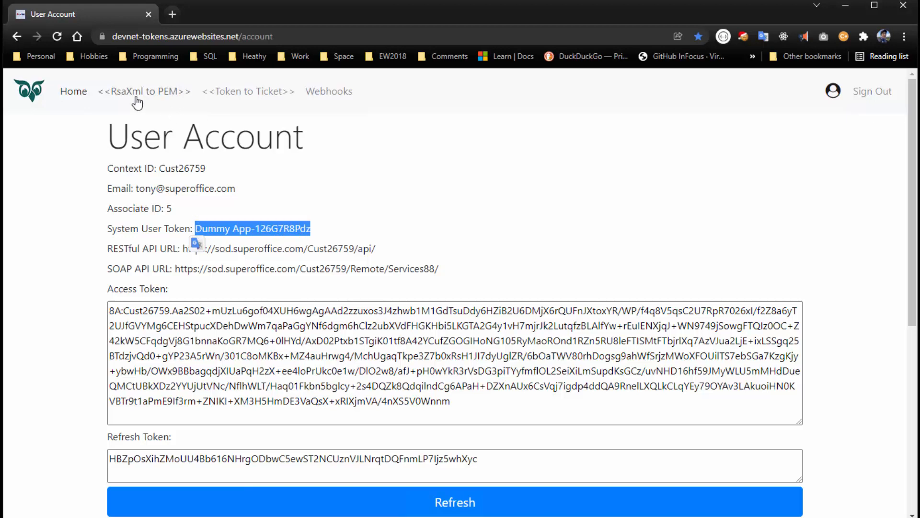
pyautogui.click(159, 92)
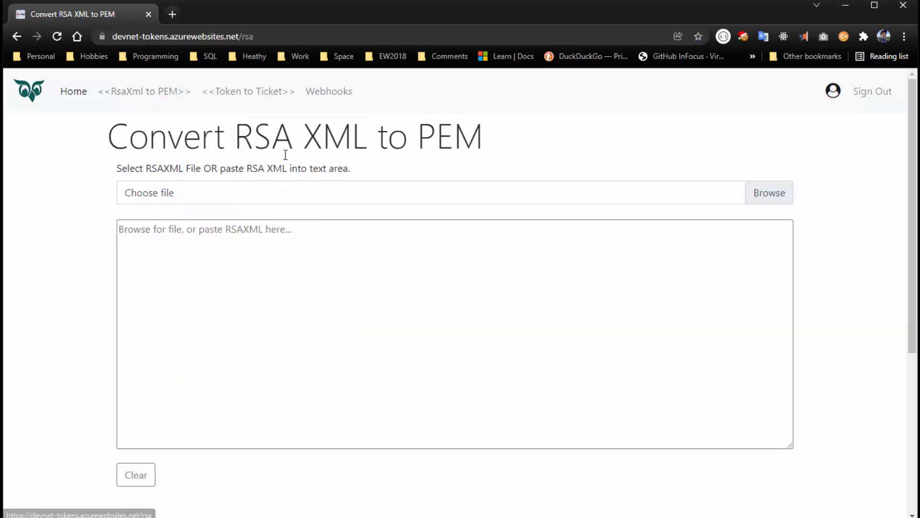
pyautogui.moveTo(253, 144); pyautogui.dragTo(452, 139)
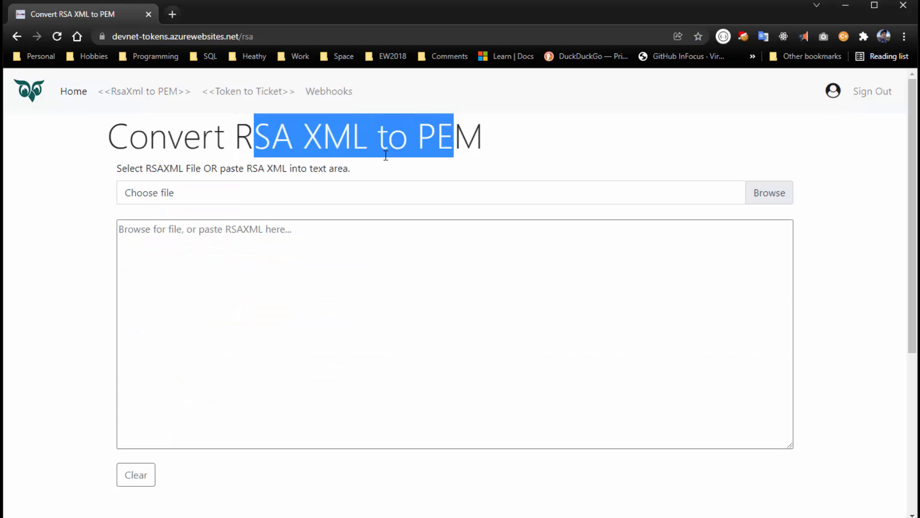
pyautogui.click(295, 265)
pyautogui.hotkey('ctrl', 'v')
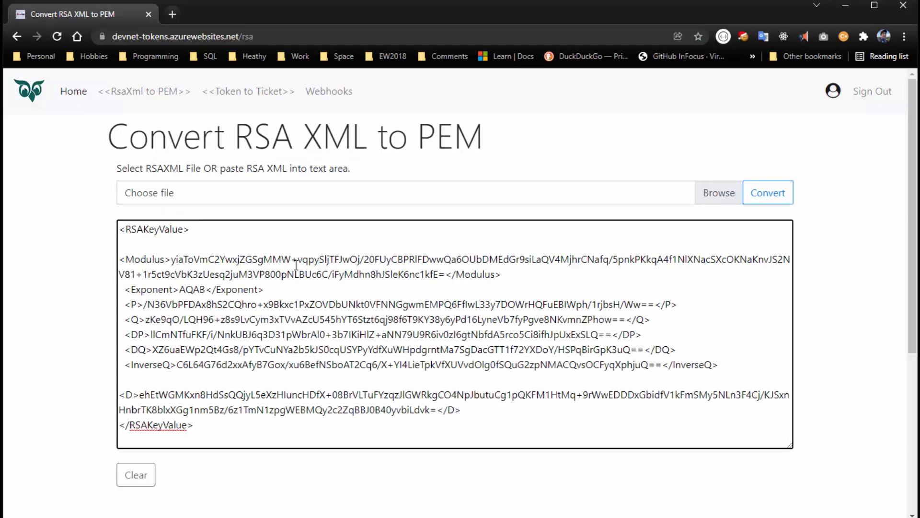
# Convert the pasted RSA XML private key to PEM format.
pyautogui.scroll(-2, 243, 267)
pyautogui.scroll(1, 242, 267)
pyautogui.scroll(1, 242, 267)
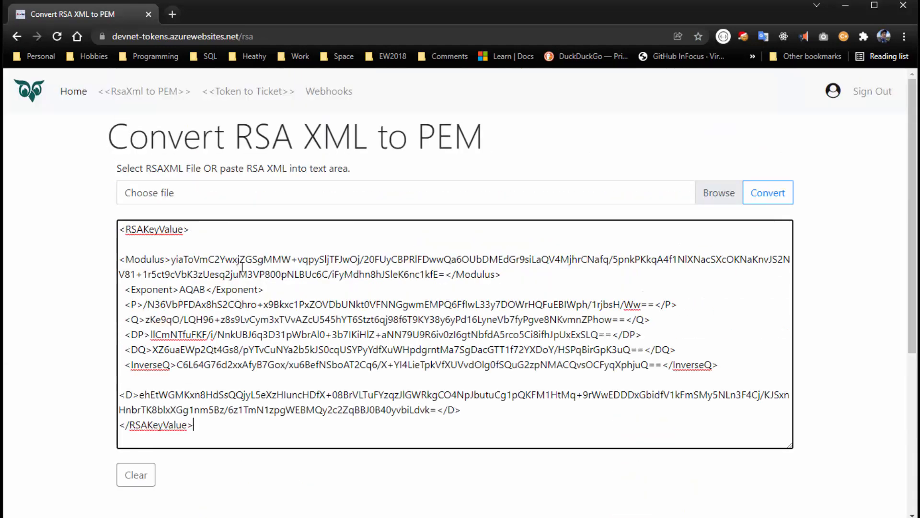
pyautogui.click(778, 197)
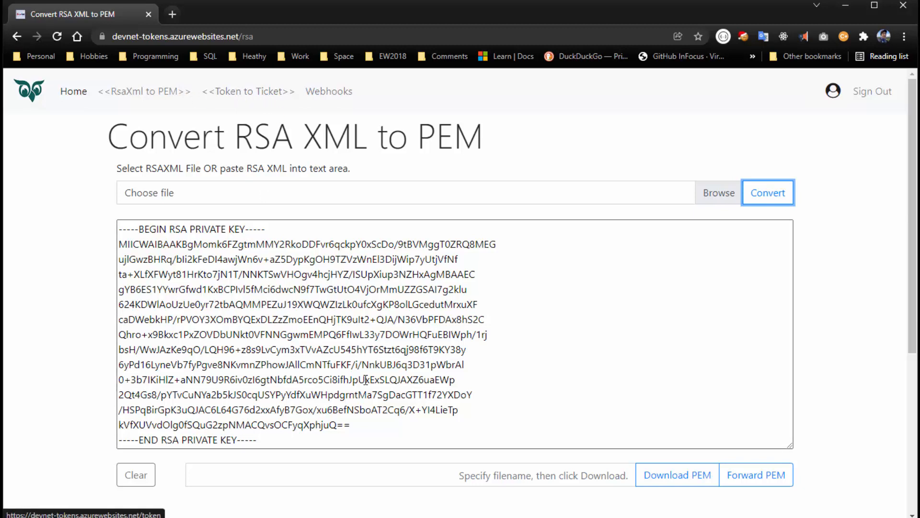
# Select the whole converted PEM private key text and forward the PEM to the token exchange page.
pyautogui.click(549, 369)
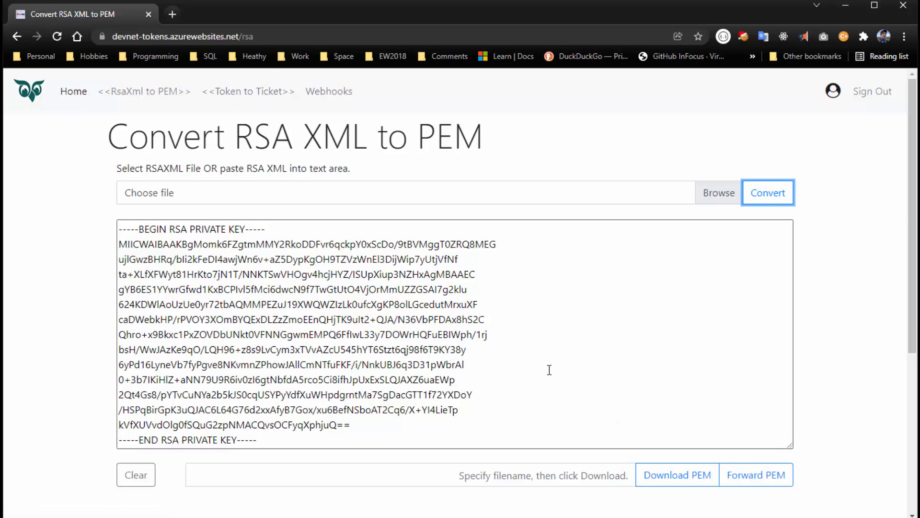
pyautogui.moveTo(312, 437); pyautogui.dragTo(270, 424)
pyautogui.moveTo(222, 402); pyautogui.dragTo(115, 224)
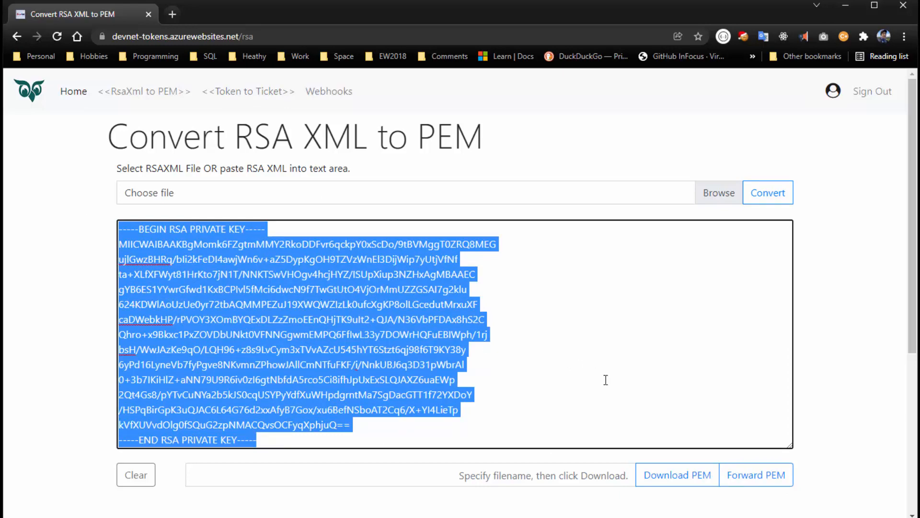
pyautogui.click(762, 479)
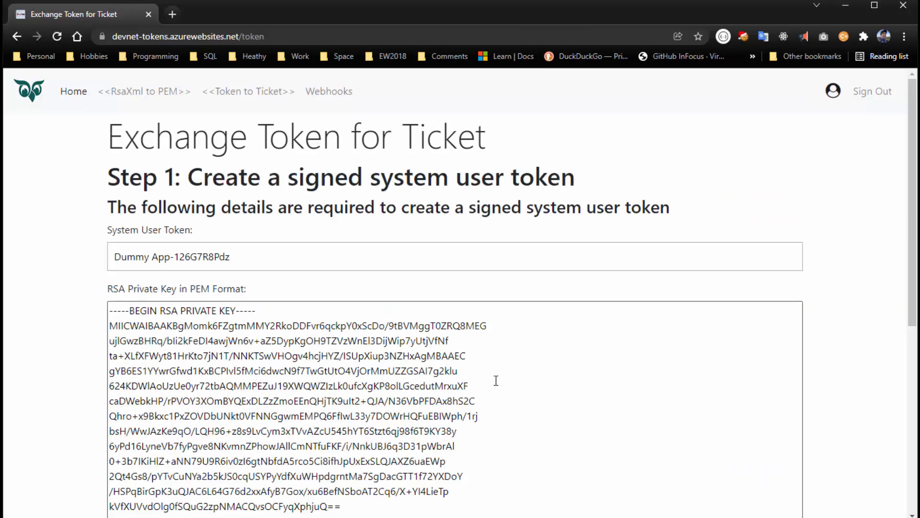
# Check the prefilled System User Token and RSA private key for creating the signed system user token.
pyautogui.scroll(-2, 114, 360)
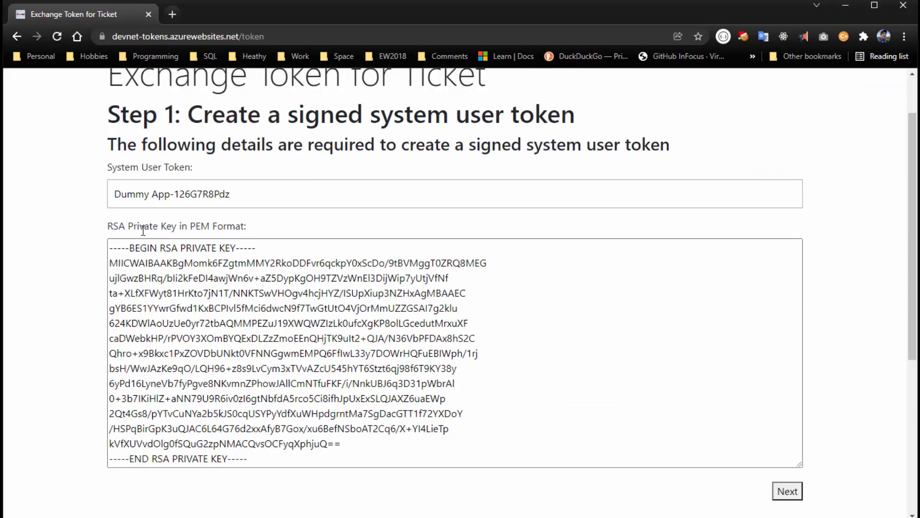
pyautogui.scroll(2, 276, 136)
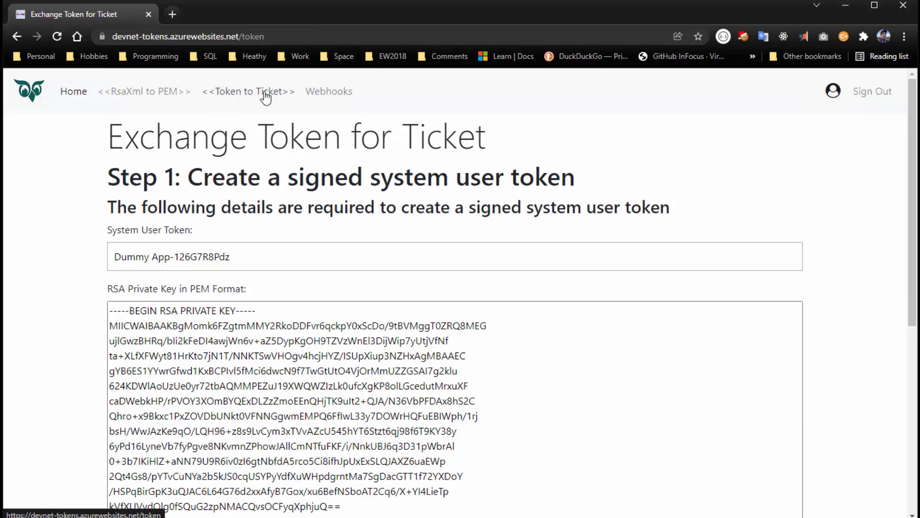
pyautogui.scroll(-2, 73, 284)
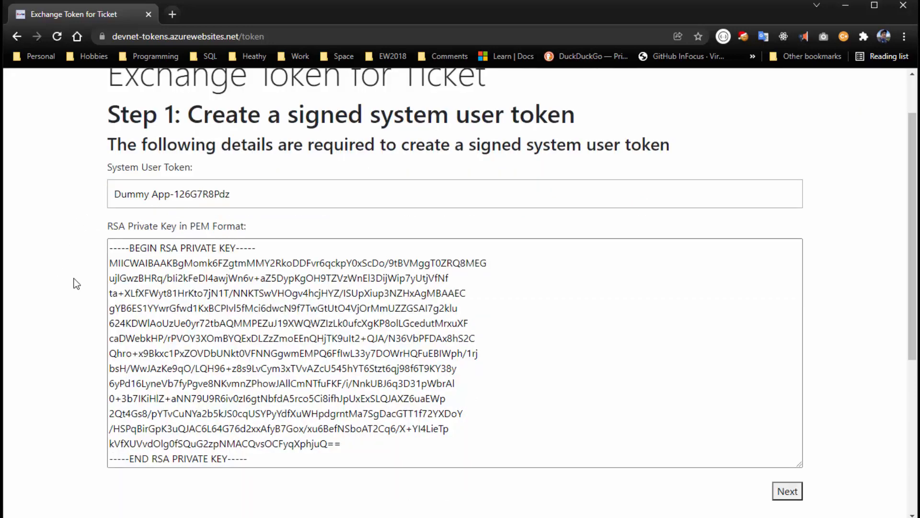
pyautogui.click(244, 196)
pyautogui.moveTo(231, 196); pyautogui.dragTo(71, 197)
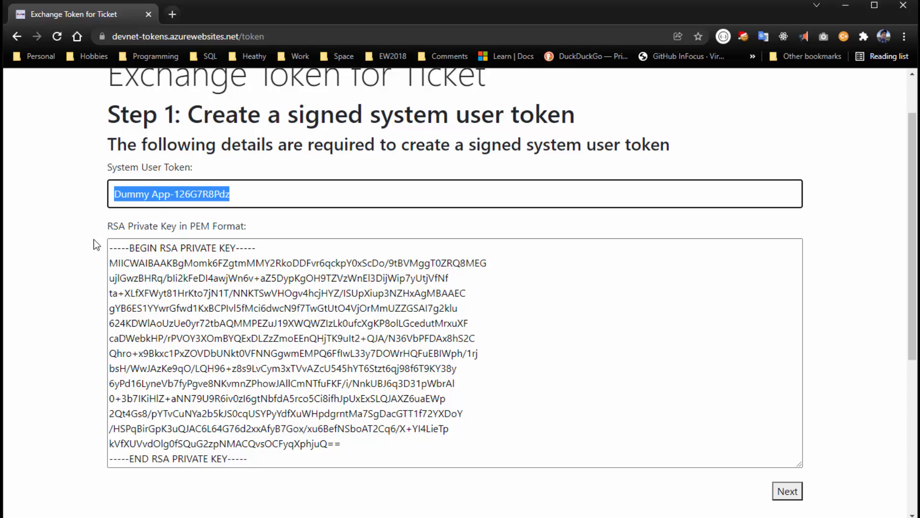
# Review the System User Token and PEM private key, and proceed to create the signed system user token.
pyautogui.scroll(-3, 95, 240)
pyautogui.scroll(3, 95, 240)
pyautogui.scroll(1, 291, 305)
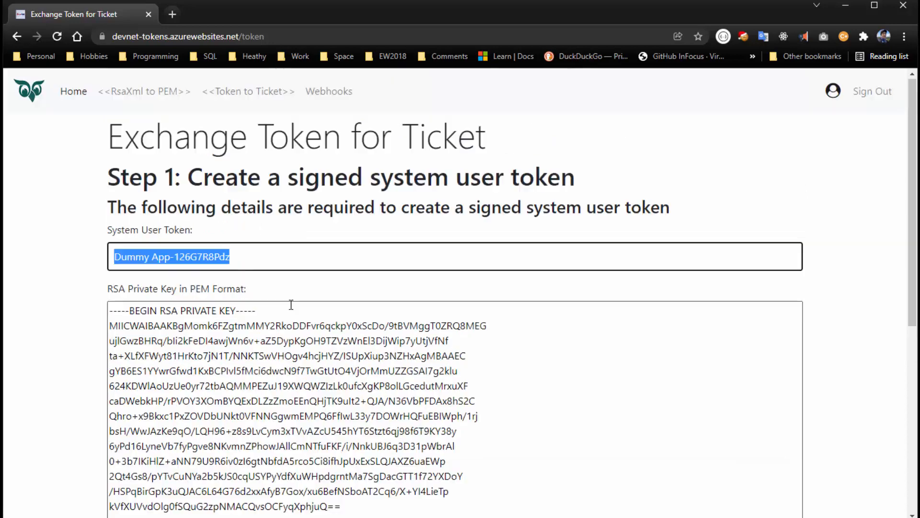
pyautogui.scroll(-2, 306, 294)
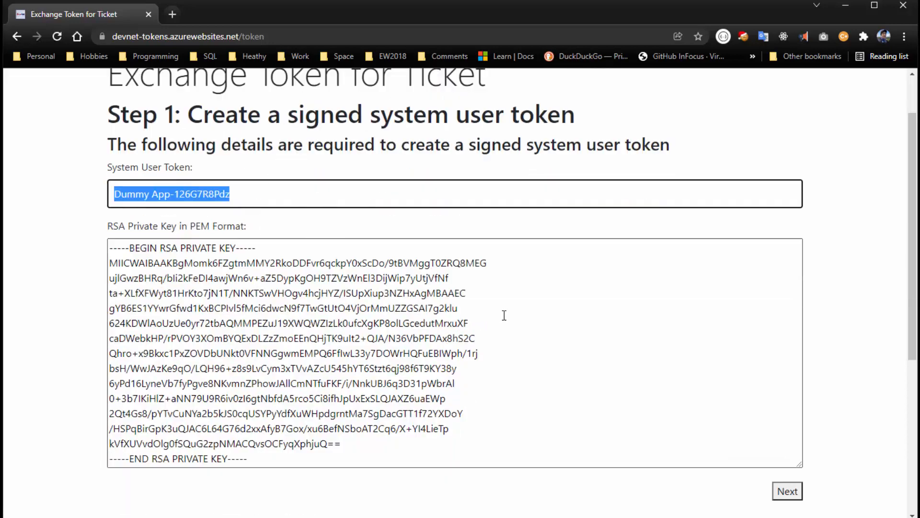
pyautogui.click(794, 498)
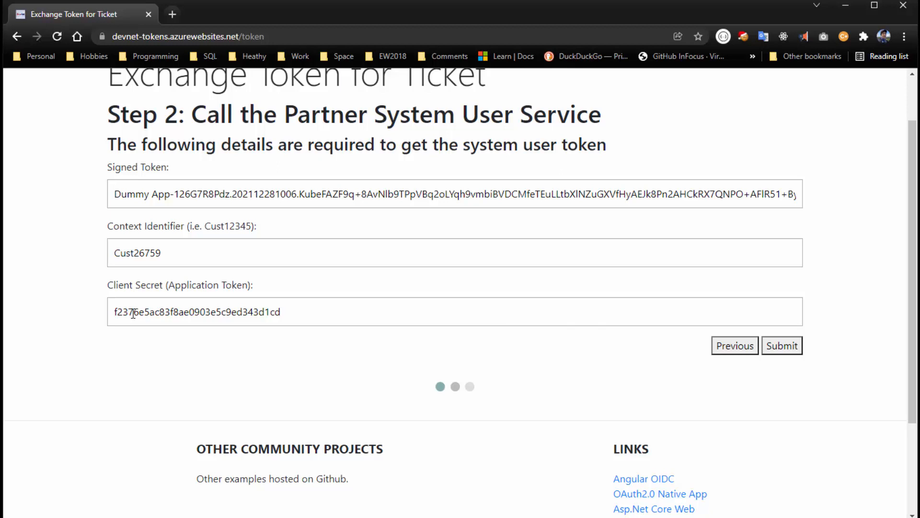
# Examine the parts of the signed token: the system user token, the timestamp and the signature through to its end.
pyautogui.doubleClick(115, 193)
pyautogui.moveTo(163, 190); pyautogui.dragTo(476, 198)
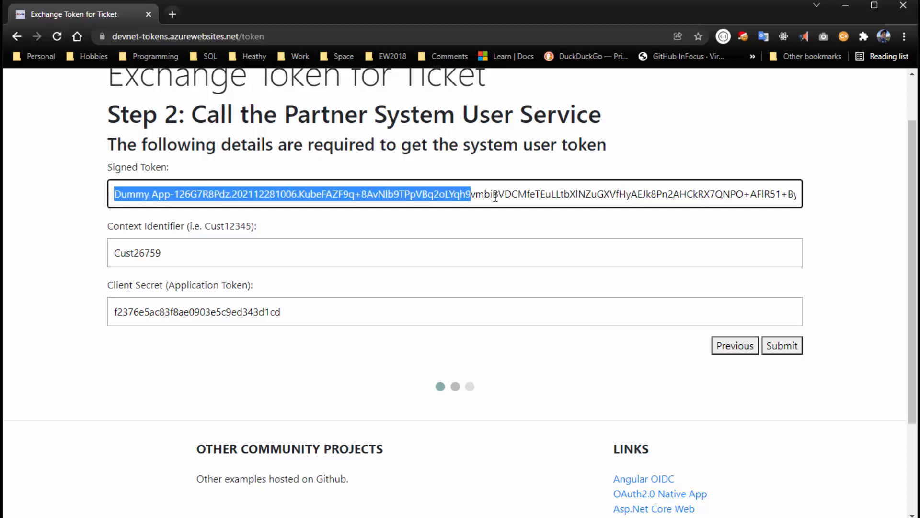
pyautogui.click(243, 196)
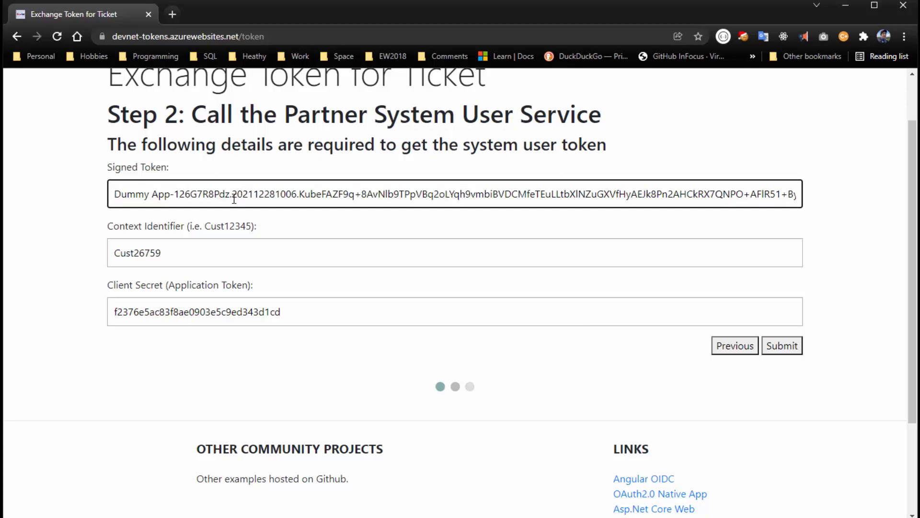
pyautogui.moveTo(232, 195); pyautogui.dragTo(118, 196)
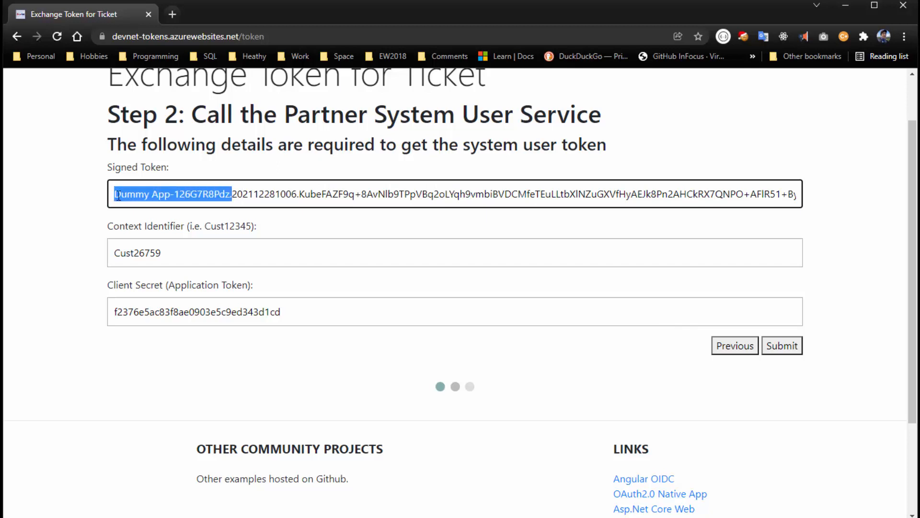
pyautogui.moveTo(230, 196); pyautogui.dragTo(746, 199)
pyautogui.hotkey('ctrl', 'z')
pyautogui.click(318, 194)
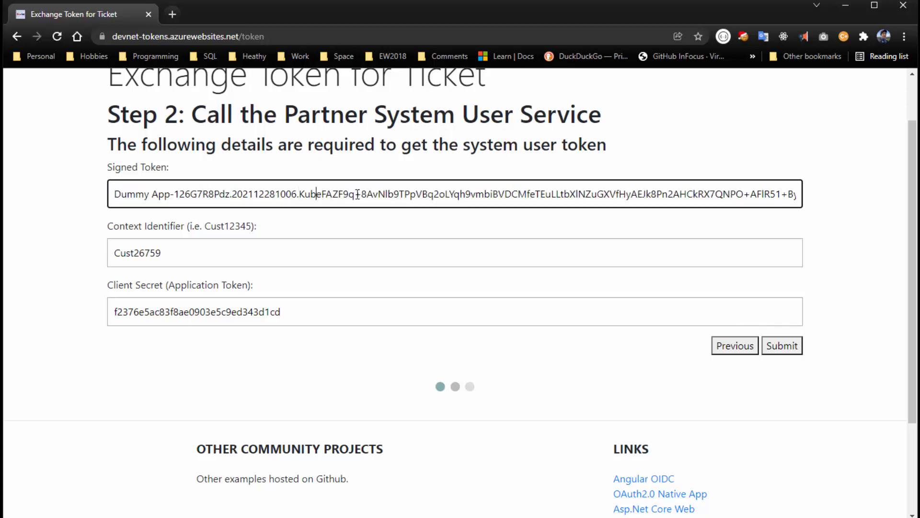
pyautogui.moveTo(299, 194); pyautogui.dragTo(860, 191)
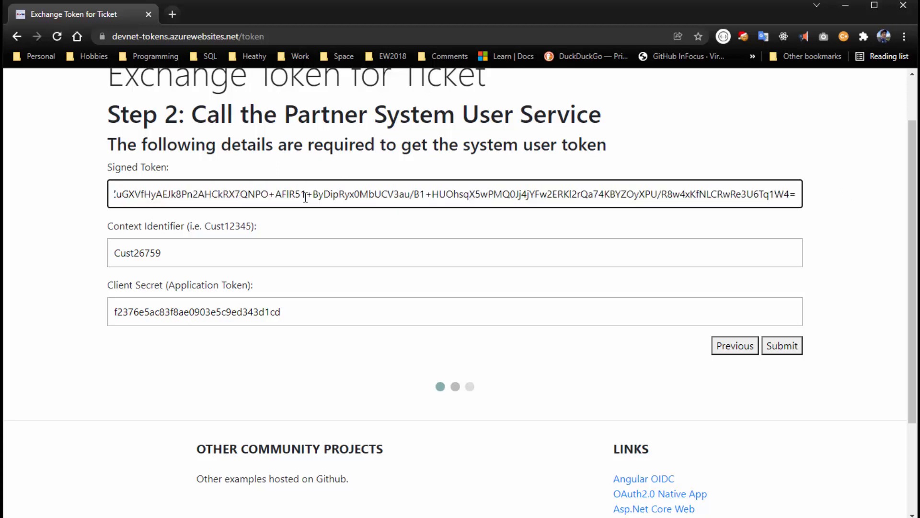
pyautogui.press('Home')
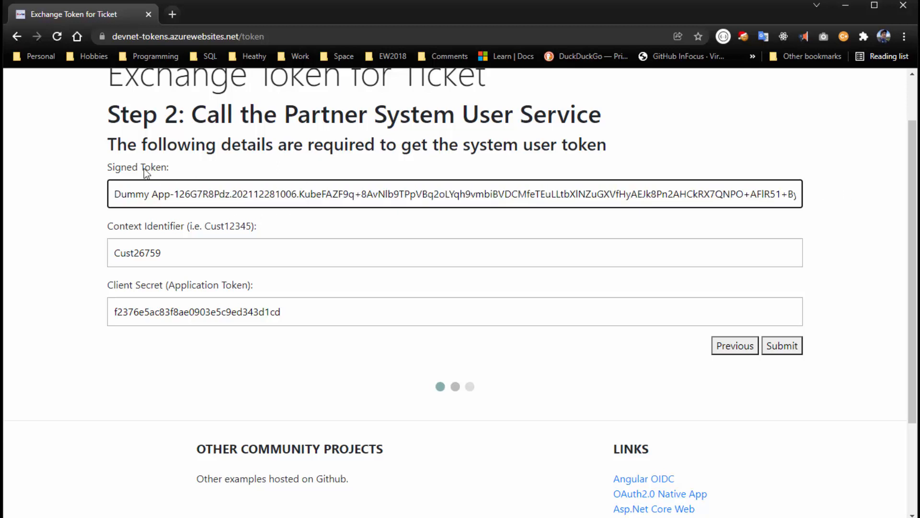
# Check the context identifier and compare the client secret with the AppToken in Notepad's DummyApp.txt, and submit the details to the Partner System User Service.
pyautogui.moveTo(163, 252); pyautogui.dragTo(120, 253)
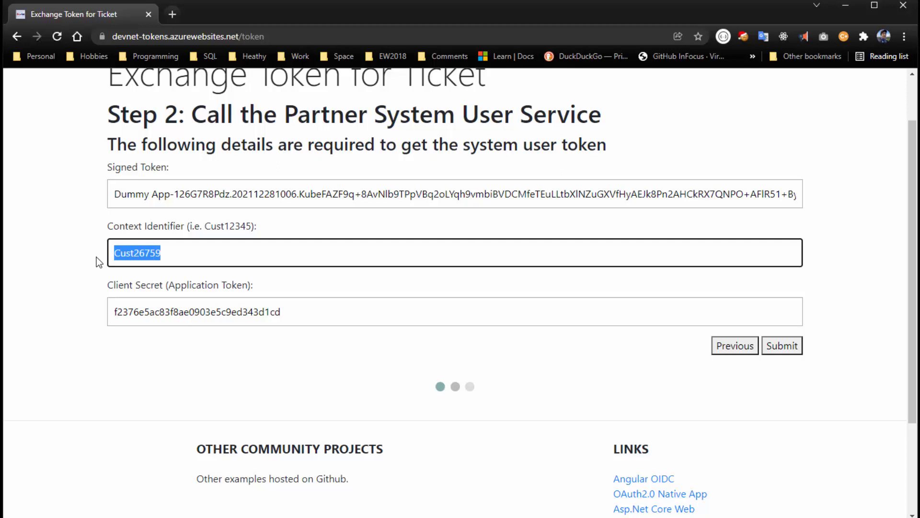
pyautogui.click(134, 310)
pyautogui.doubleClick(137, 312)
pyautogui.click(125, 364)
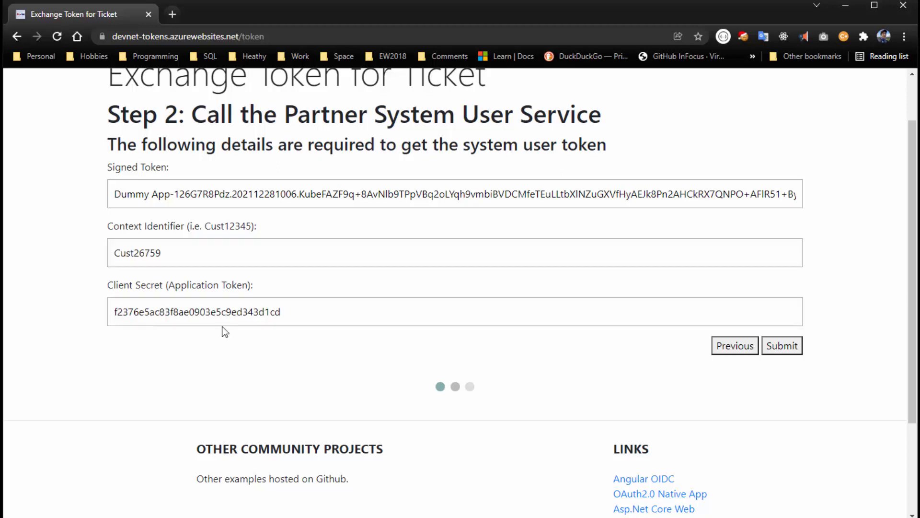
pyautogui.hotkey('alt', 'Tab')
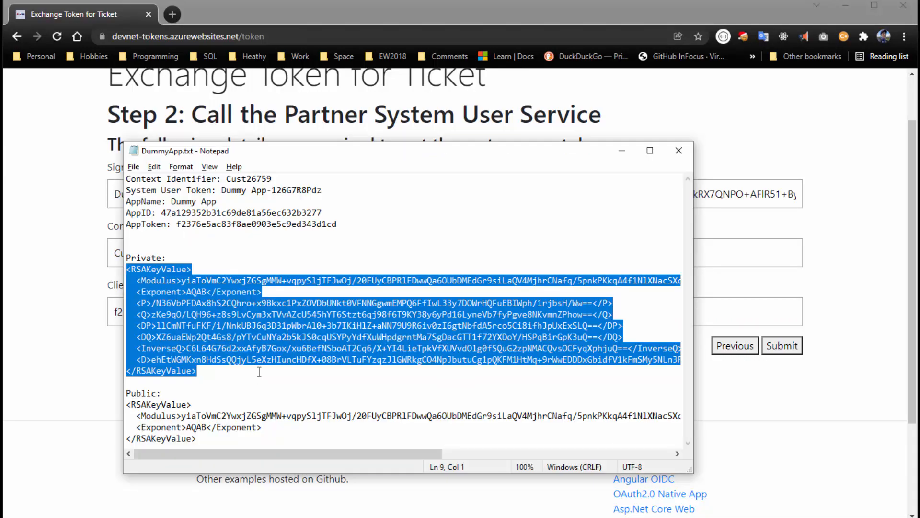
pyautogui.doubleClick(206, 223)
pyautogui.click(48, 309)
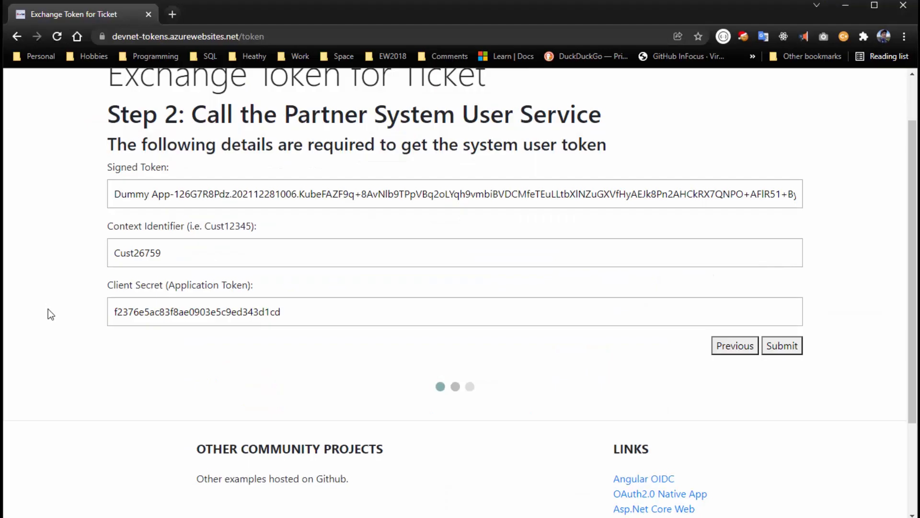
pyautogui.click(789, 346)
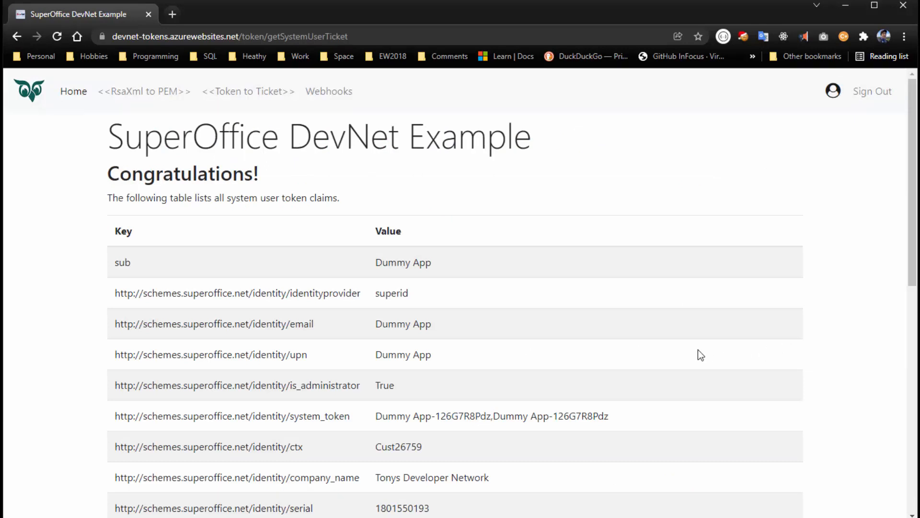
# Examine the system user token claims table, including the identity claims, the ticket value, and the netserver and web API URLs.
pyautogui.scroll(-5, 698, 349)
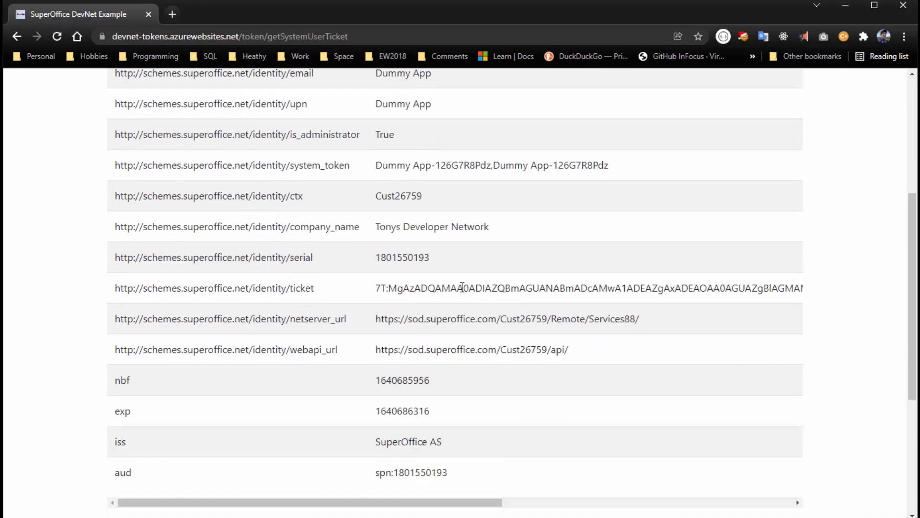
pyautogui.scroll(5, 382, 269)
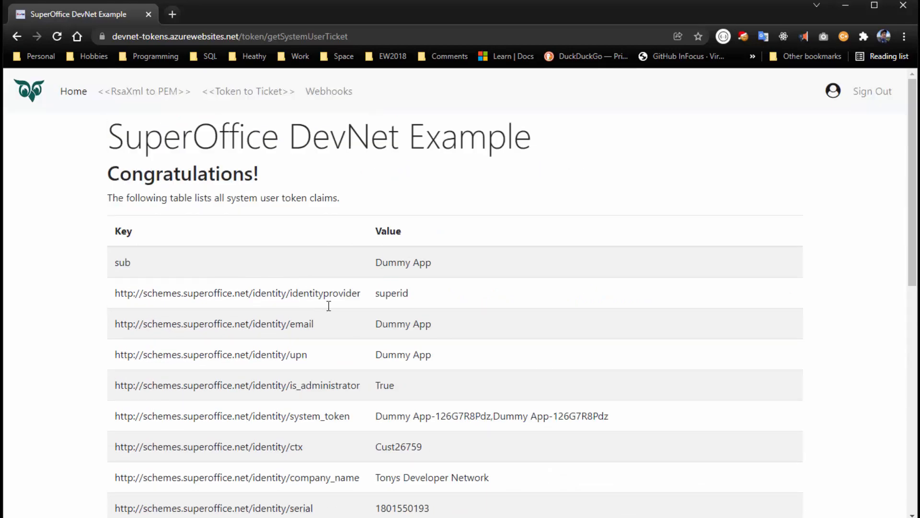
pyautogui.scroll(-3, 350, 320)
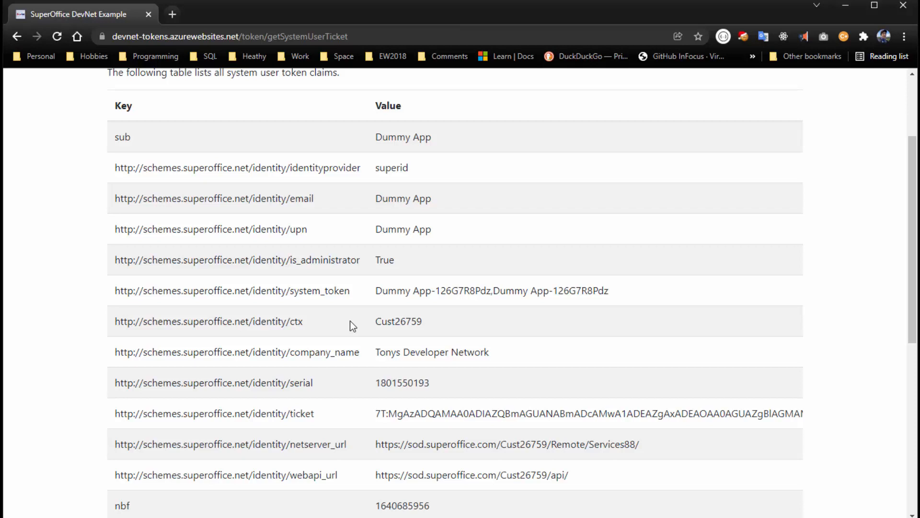
pyautogui.moveTo(255, 167); pyautogui.dragTo(332, 422)
pyautogui.click(384, 440)
pyautogui.scroll(-3, 386, 441)
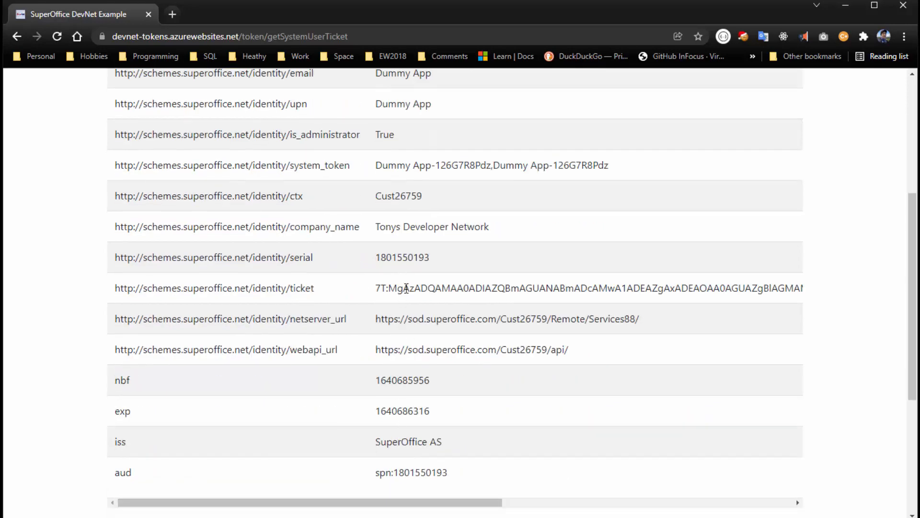
pyautogui.tripleClick(404, 288)
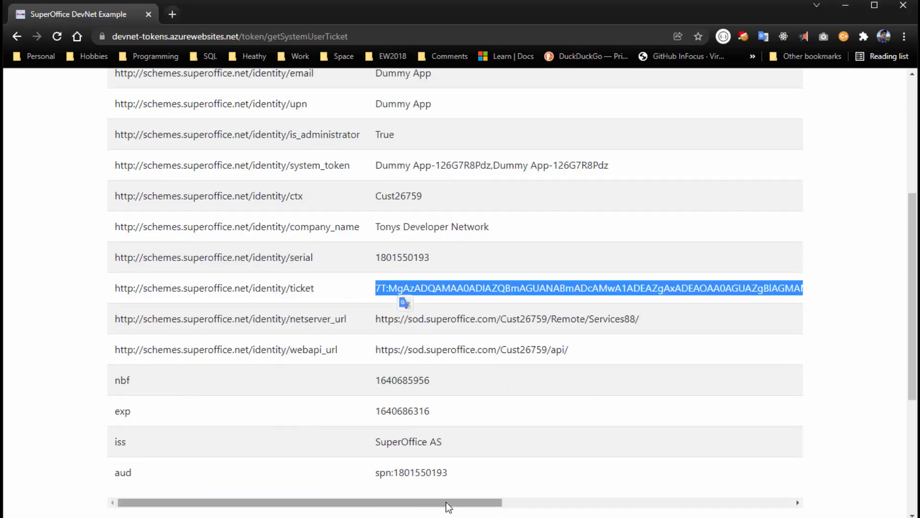
pyautogui.moveTo(448, 503); pyautogui.dragTo(359, 509)
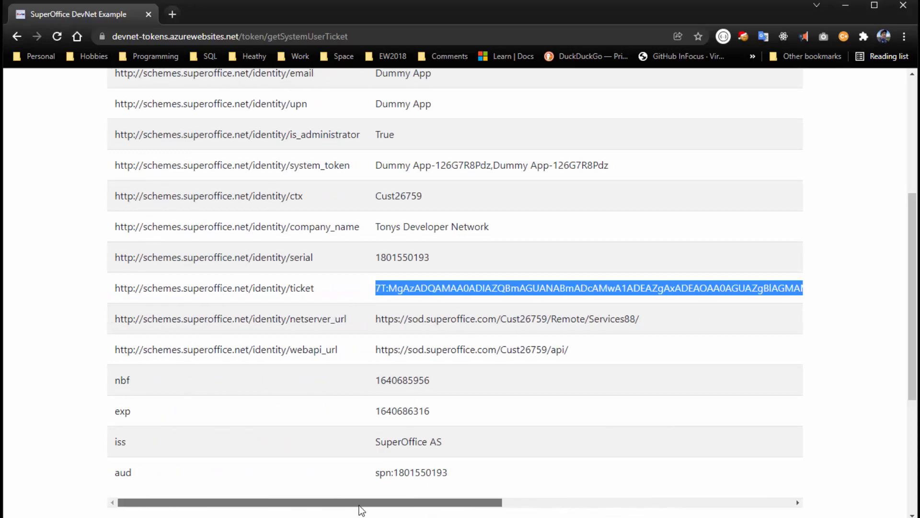
pyautogui.click(319, 310)
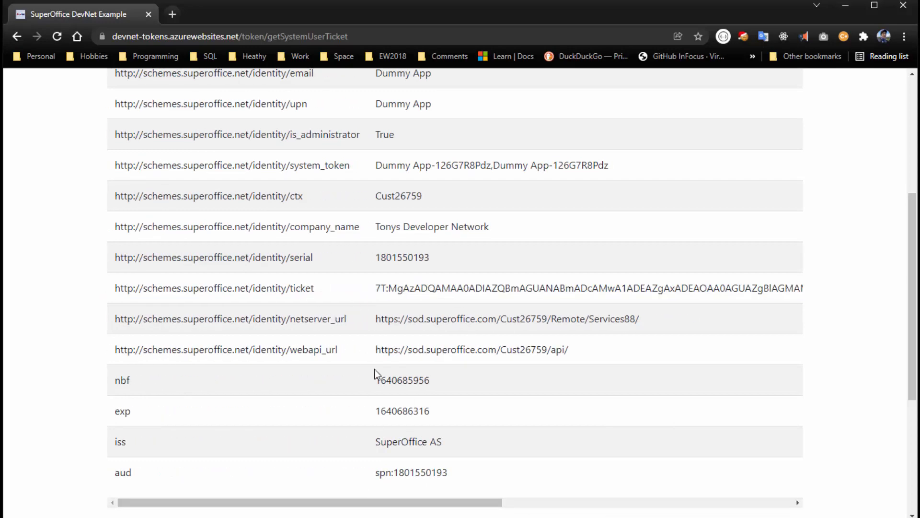